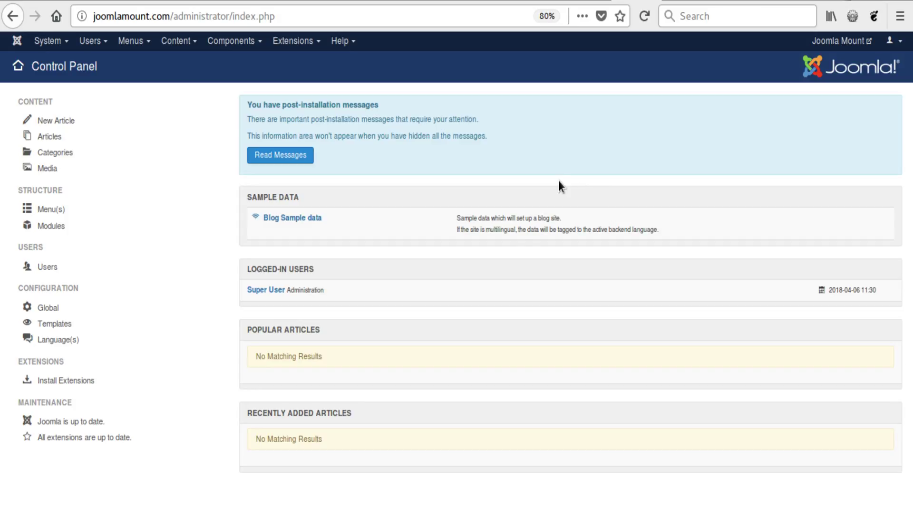
# Search the Joomla extension directory for 'jcb' from Extensions > Manage > Install.
pyautogui.click(293, 41)
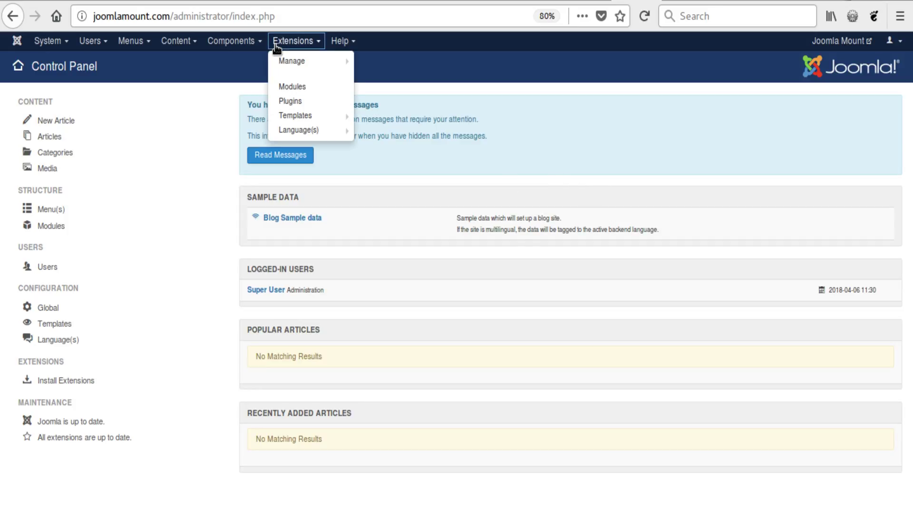
pyautogui.moveTo(314, 61)
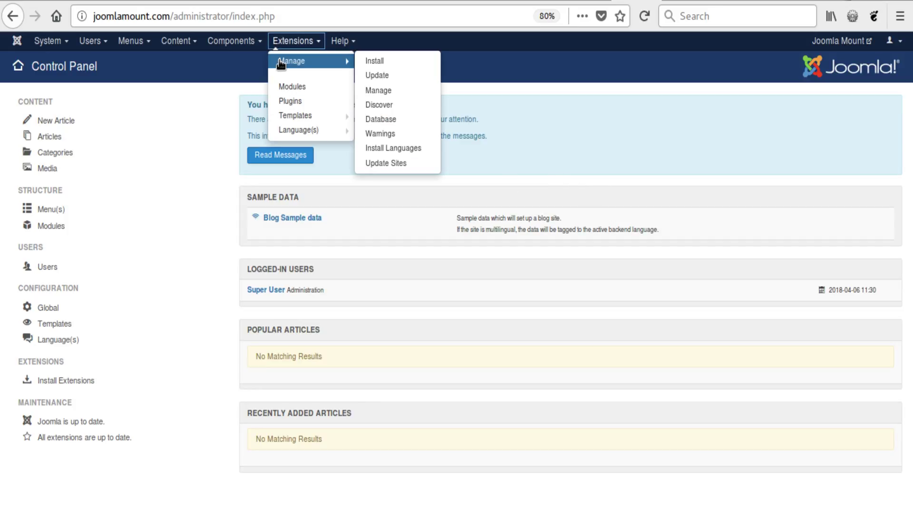
pyautogui.click(379, 63)
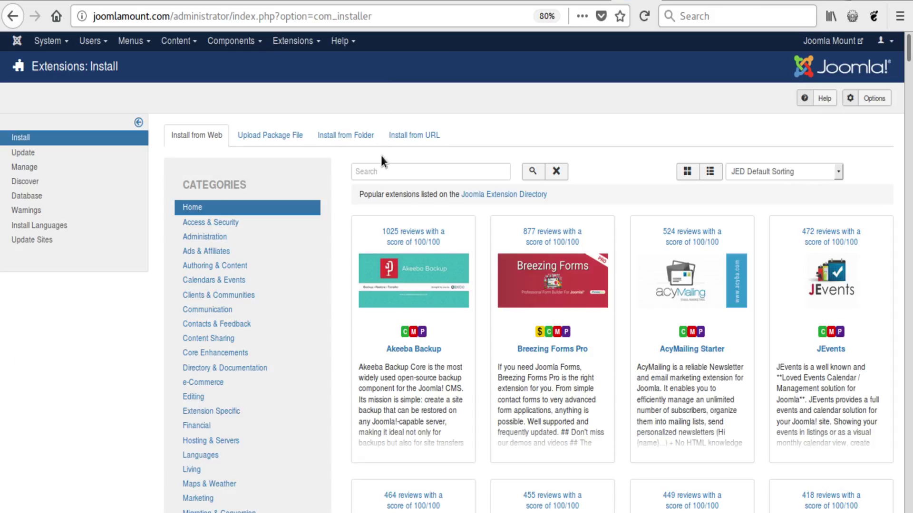
pyautogui.click(379, 177)
pyautogui.write('jcb')
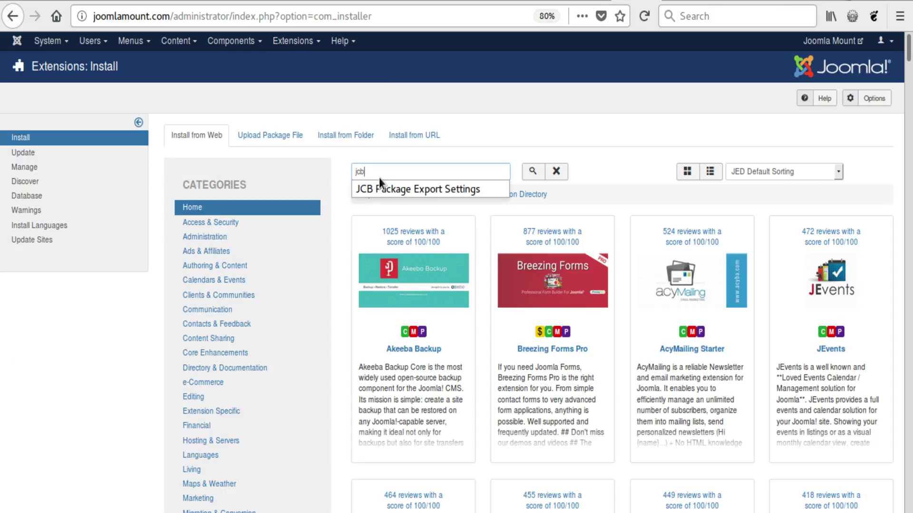
pyautogui.press('Return')
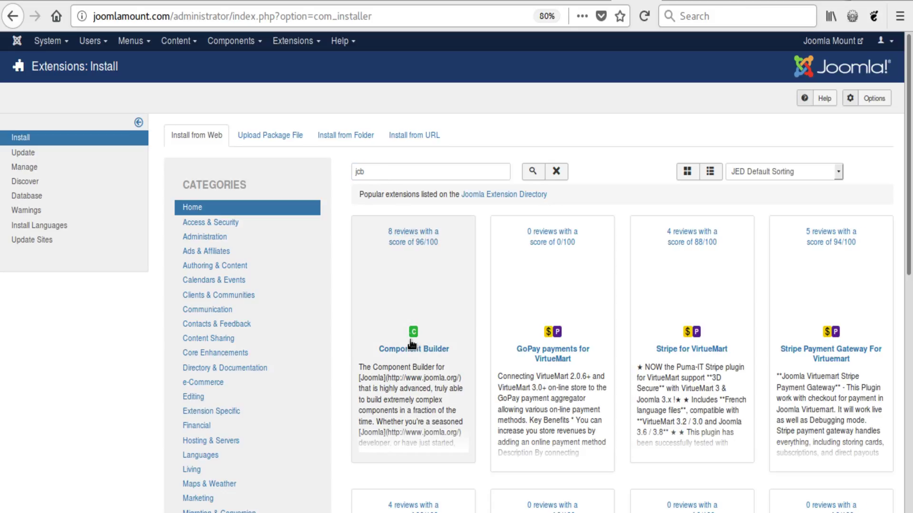
# Install Component Builder from the results and confirm the installation.
pyautogui.click(449, 337)
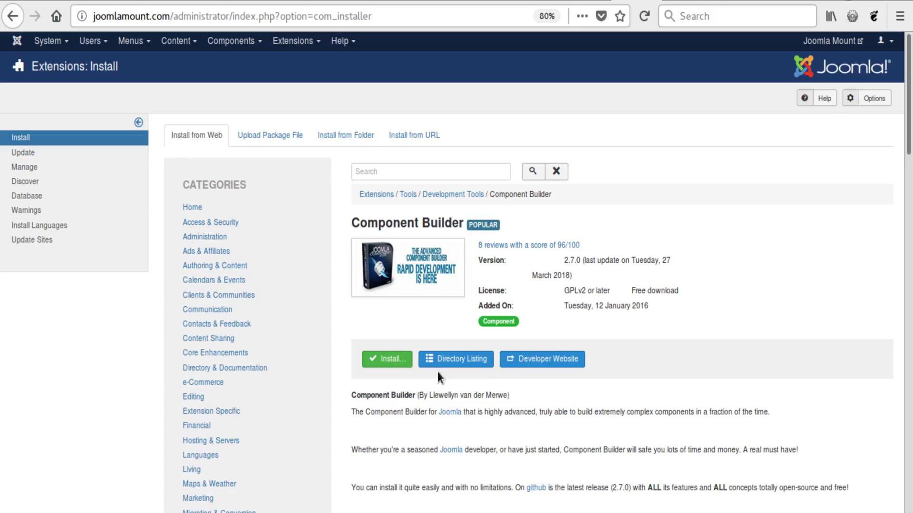
pyautogui.click(393, 360)
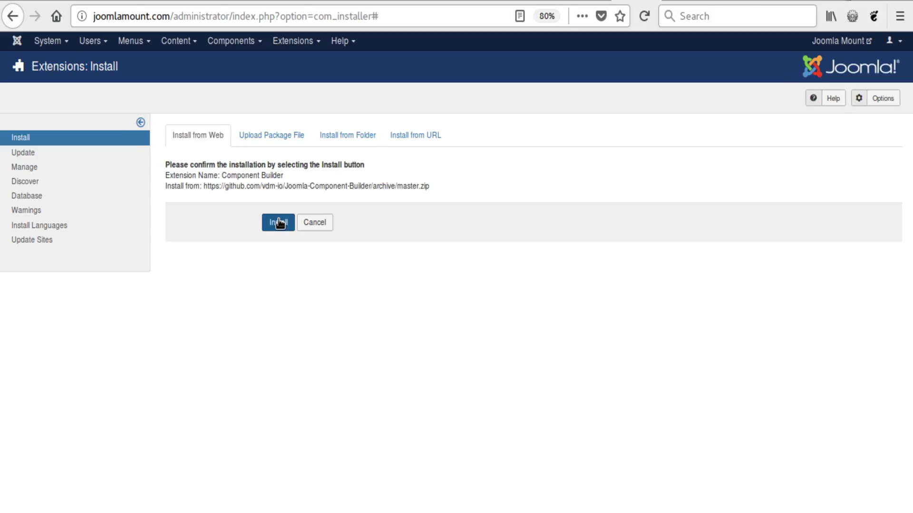
pyautogui.click(273, 226)
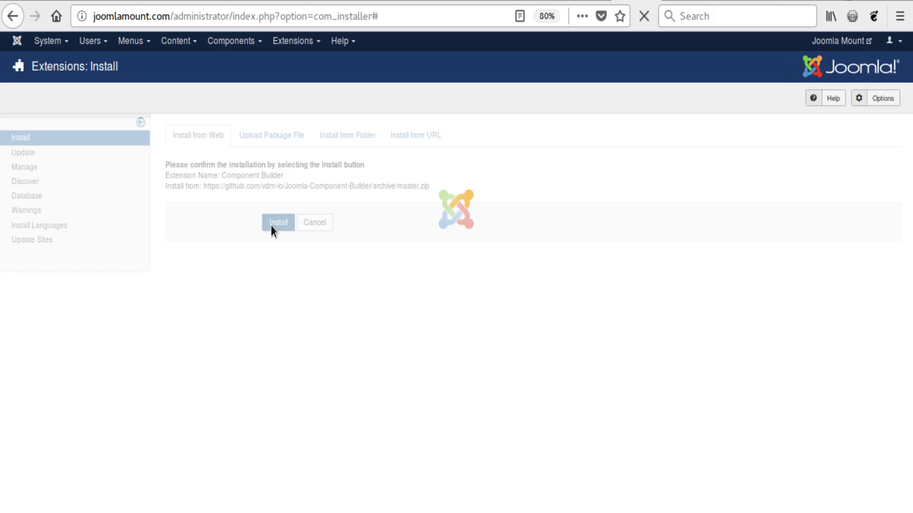
# In Component Builder's JCB package importer, select the 'Hello World - free' VDM package.
pyautogui.click(237, 41)
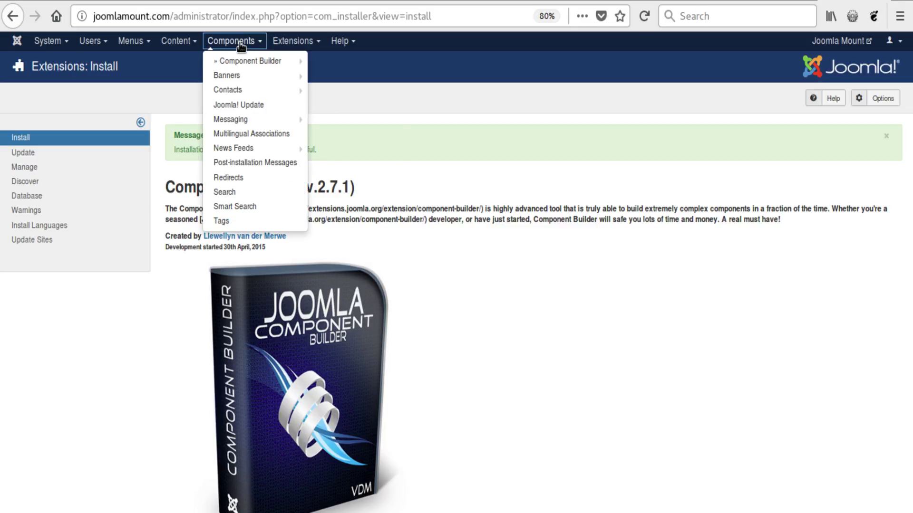
pyautogui.moveTo(244, 62)
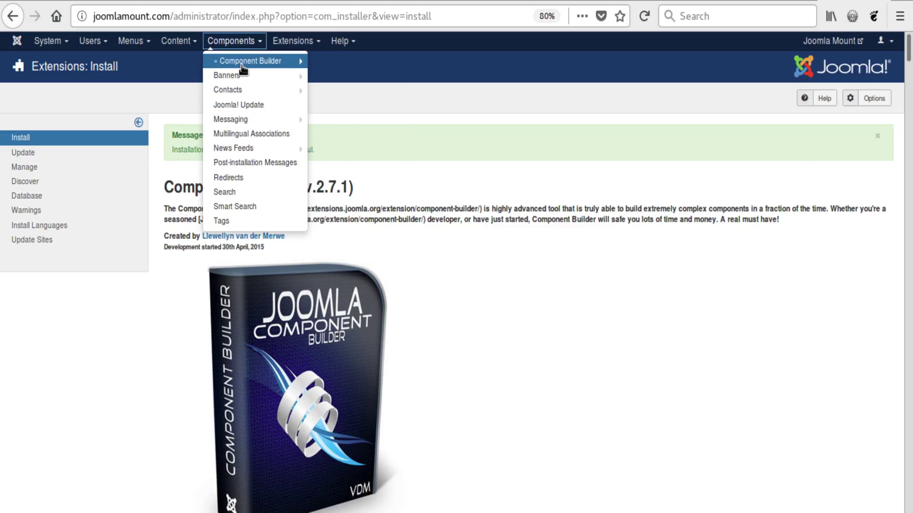
pyautogui.click(242, 65)
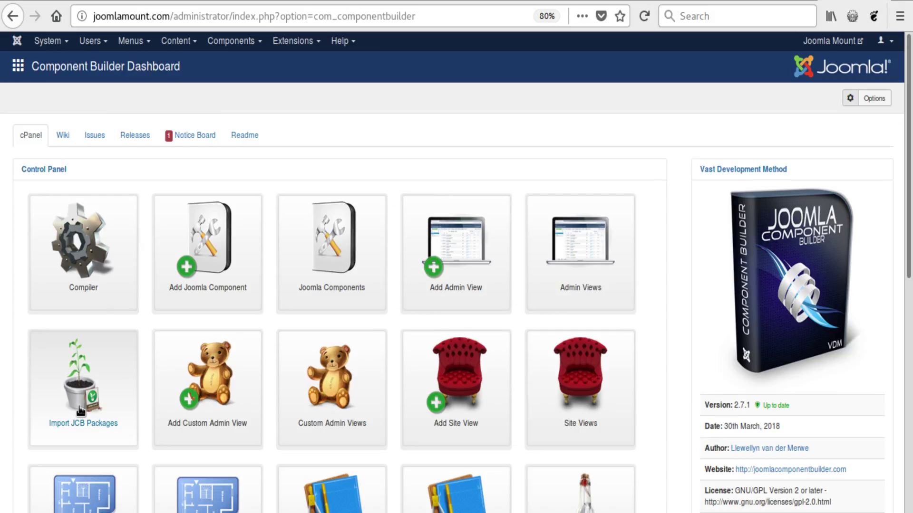
pyautogui.click(80, 411)
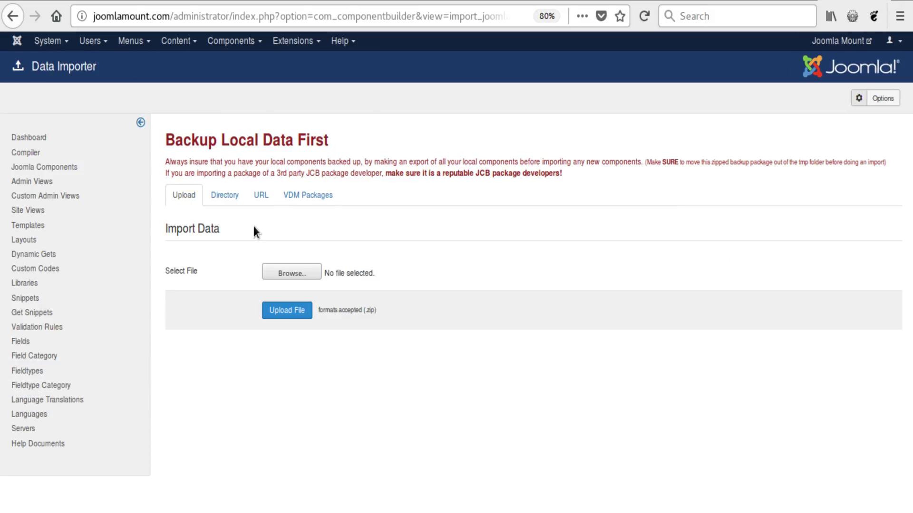
pyautogui.click(308, 195)
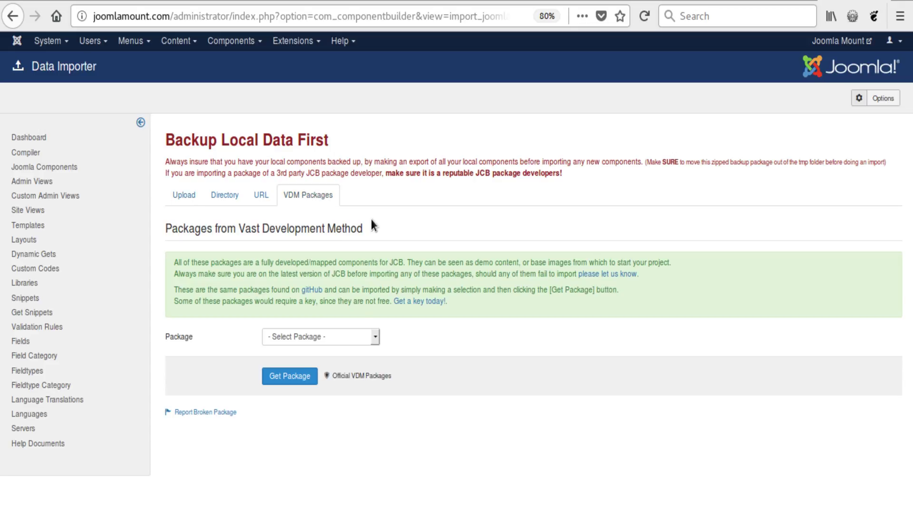
pyautogui.click(346, 336)
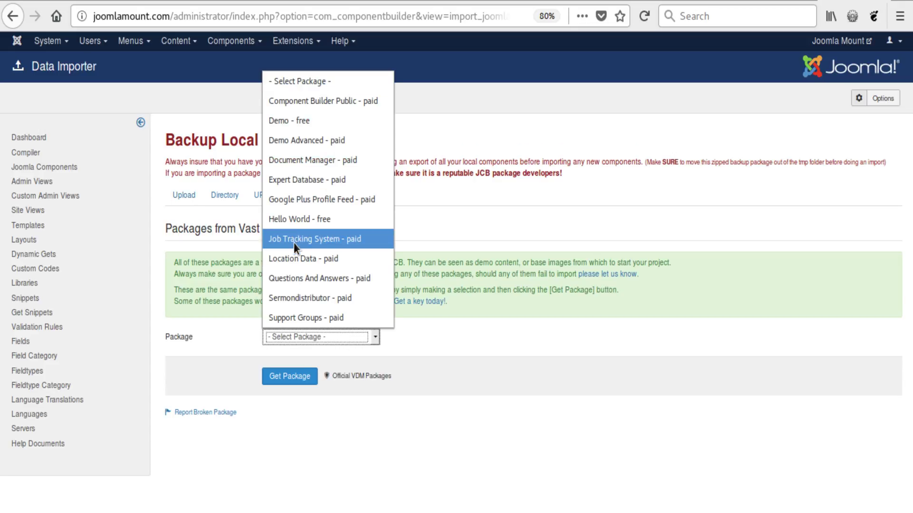
pyautogui.click(295, 219)
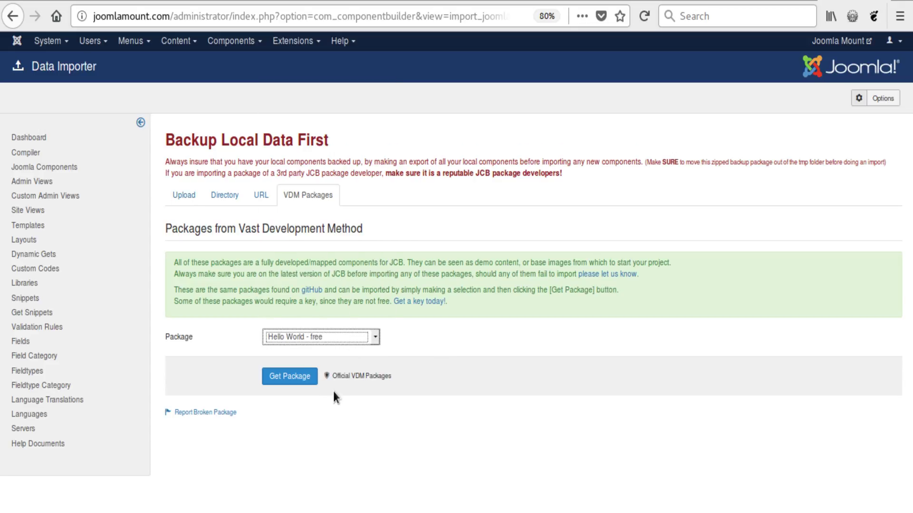
# Fetch the Hello World package, check its checksum, and import it with Force Local Update set to Yes.
pyautogui.click(292, 378)
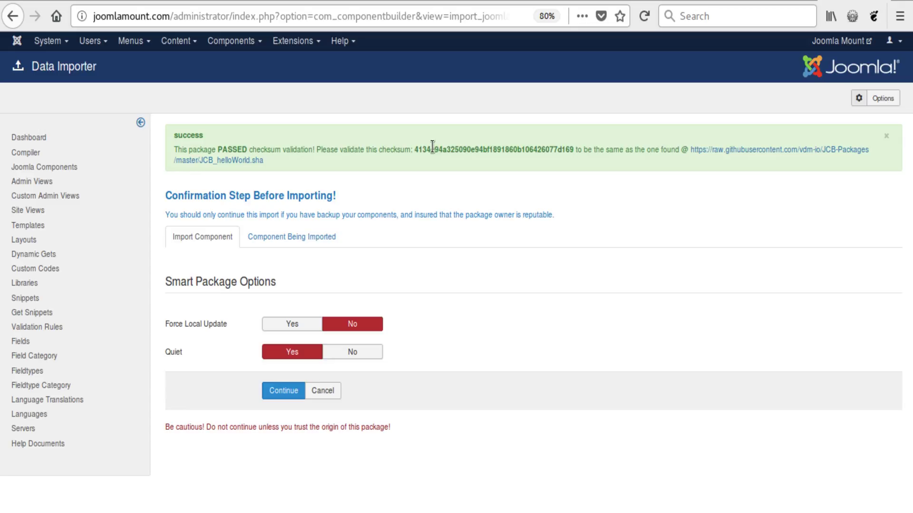
pyautogui.doubleClick(432, 149)
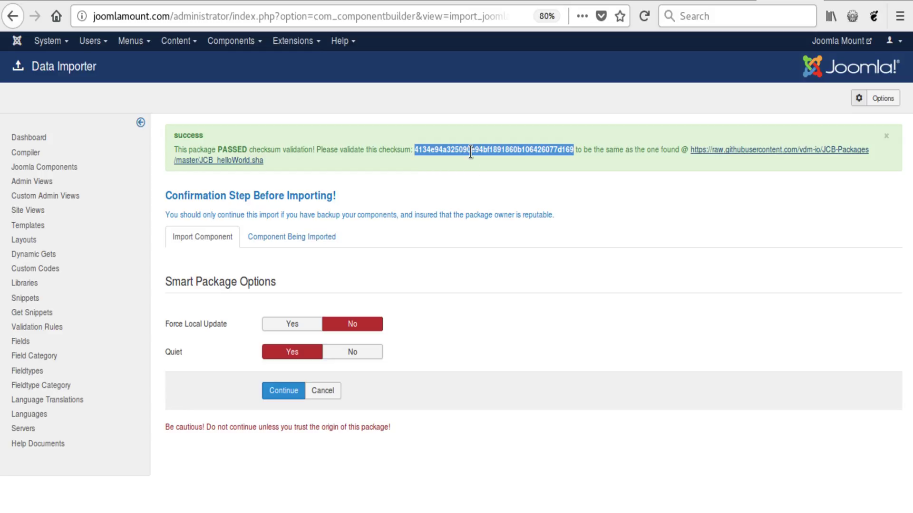
pyautogui.click(470, 151)
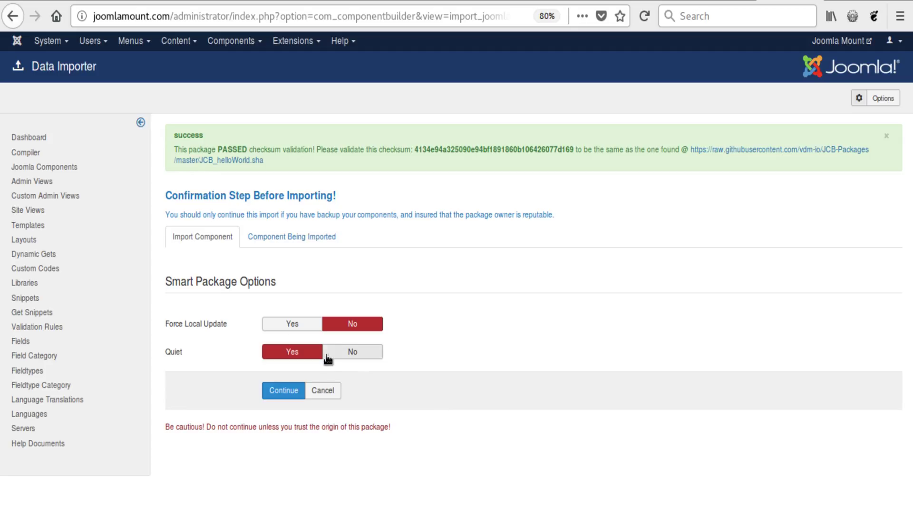
pyautogui.click(280, 323)
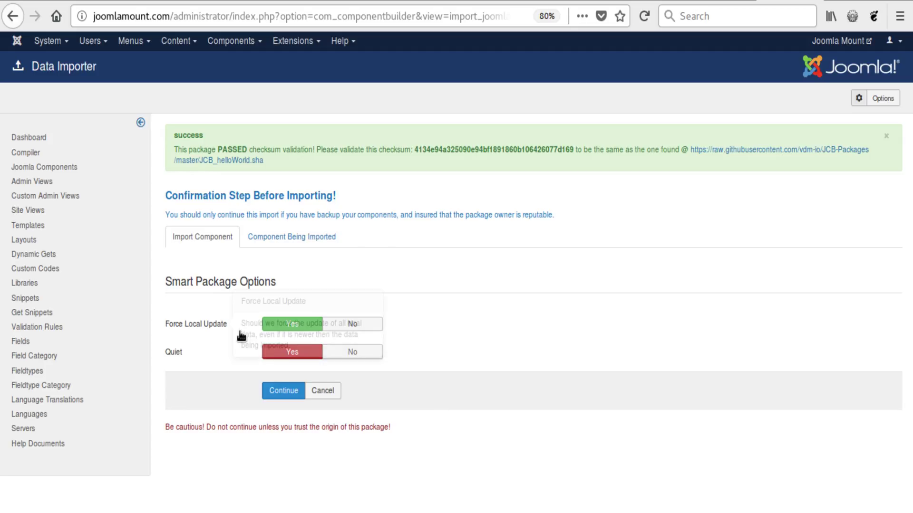
pyautogui.click(285, 393)
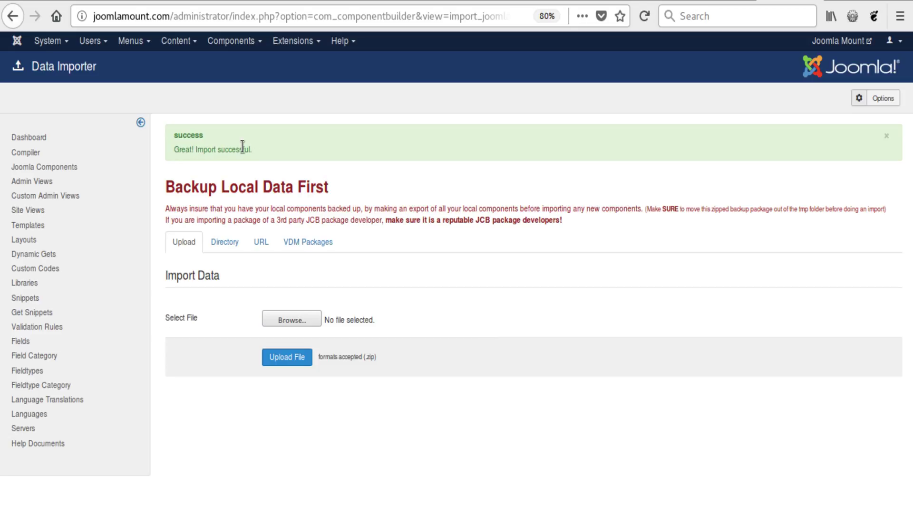
# Choose Hello World in the Compiler's Components dropdown and compile it.
pyautogui.click(47, 169)
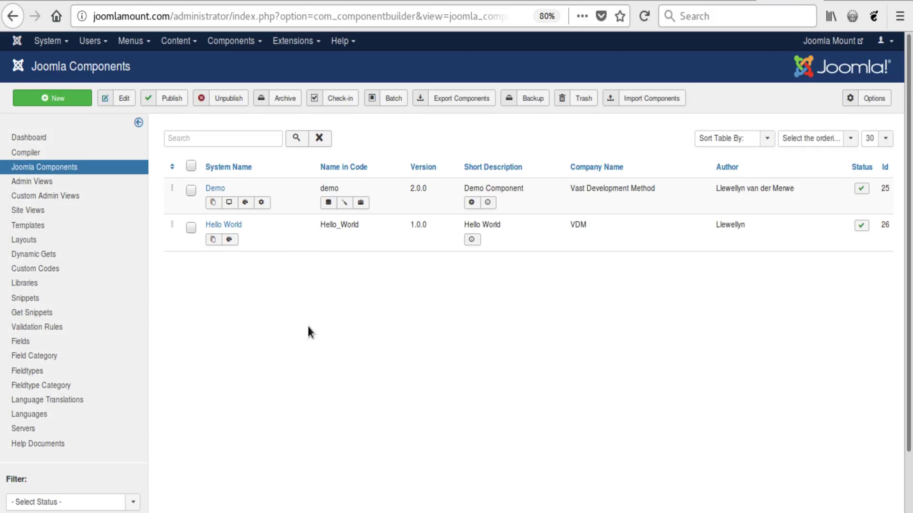
pyautogui.click(28, 151)
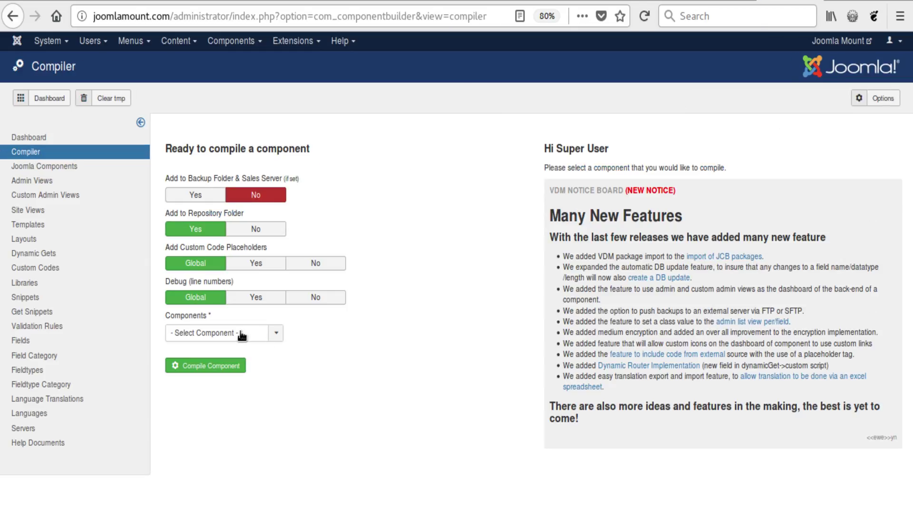
pyautogui.click(228, 334)
pyautogui.click(214, 364)
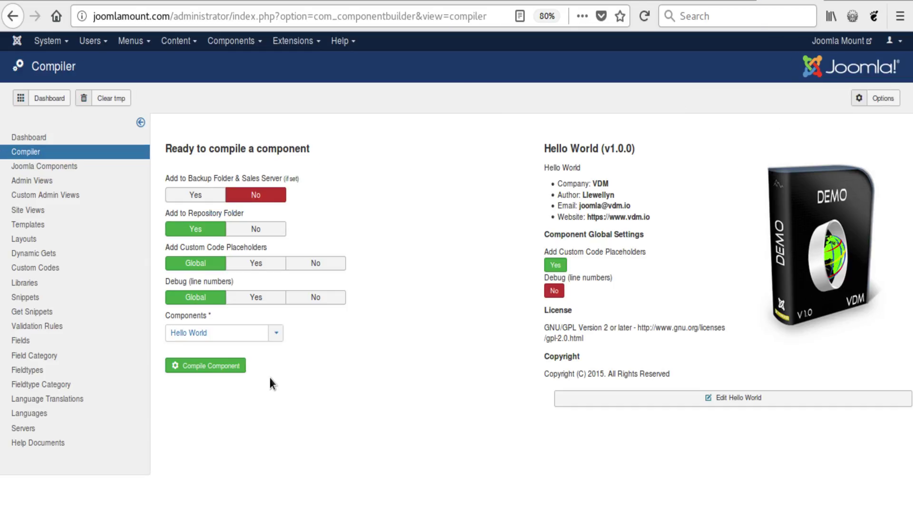
pyautogui.click(204, 367)
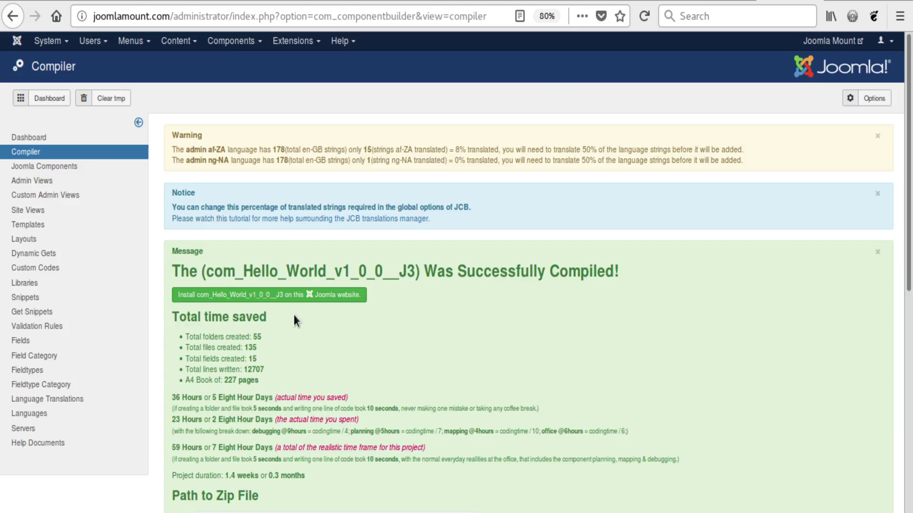
# Install the compiled Hello World component and open it from Components.
pyautogui.click(283, 299)
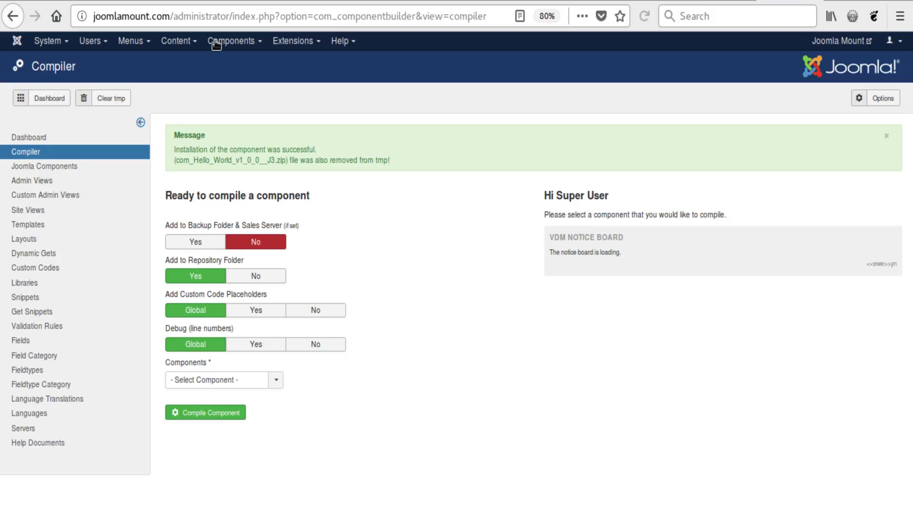
pyautogui.click(216, 43)
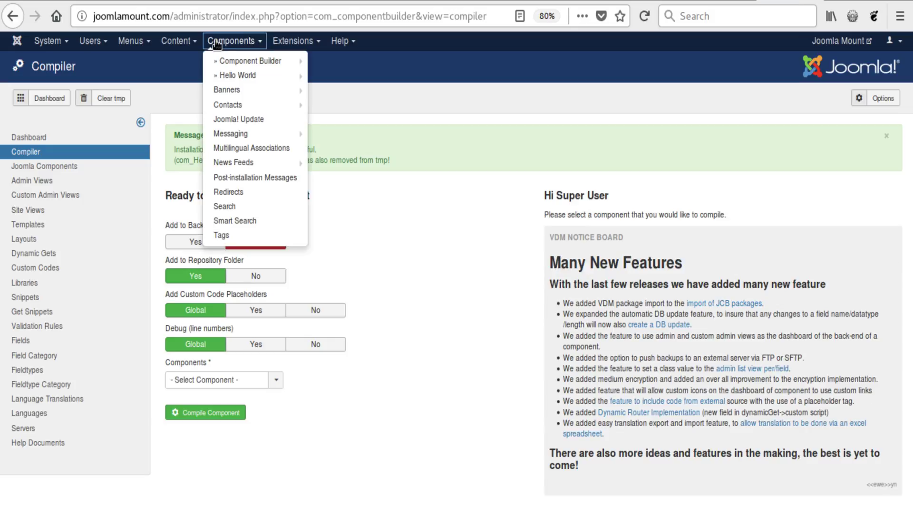
pyautogui.click(236, 76)
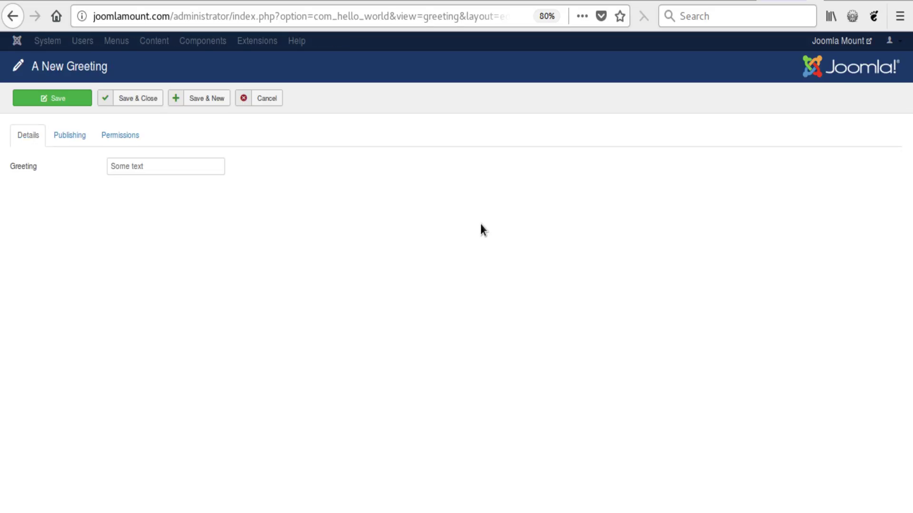
# Replace the greeting text with 'Hi' followed by a person's first name, then Save & Close.
pyautogui.click(159, 170)
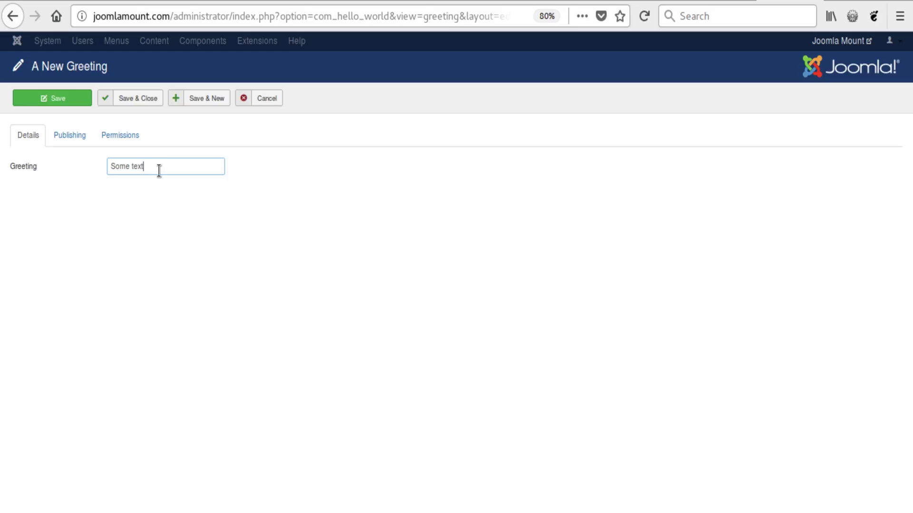
pyautogui.hotkey('ctrl', 'a')
pyautogui.press('BackSpace')
pyautogui.write('Hi James')
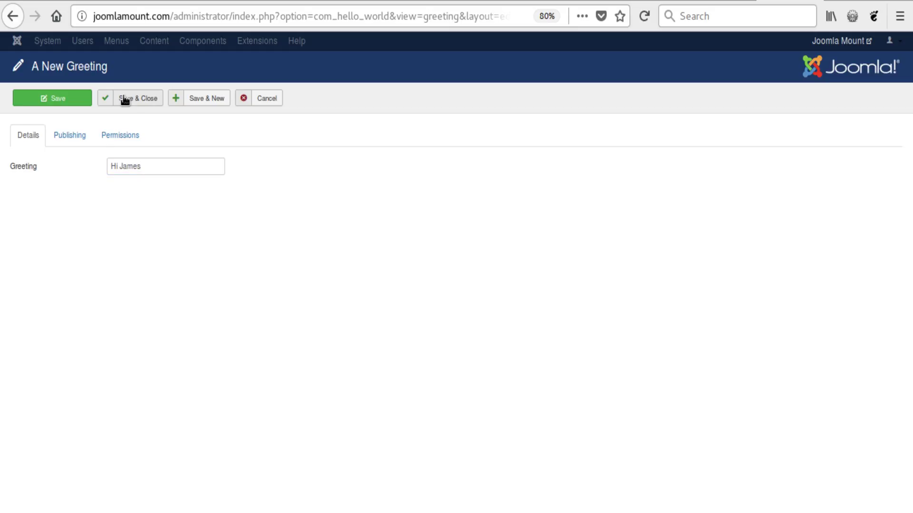
pyautogui.click(123, 98)
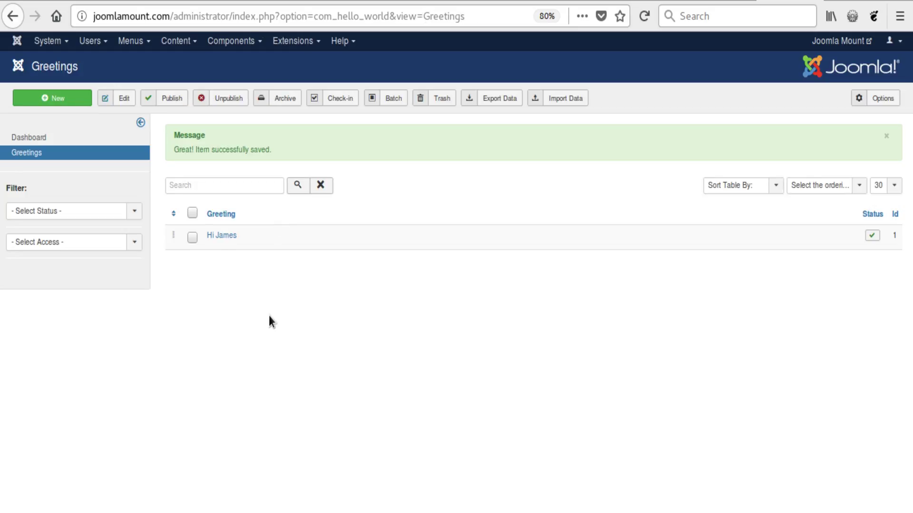
# Change the Main Menu Home item's type to Hello World » Greetings.
pyautogui.click(135, 43)
pyautogui.click(142, 121)
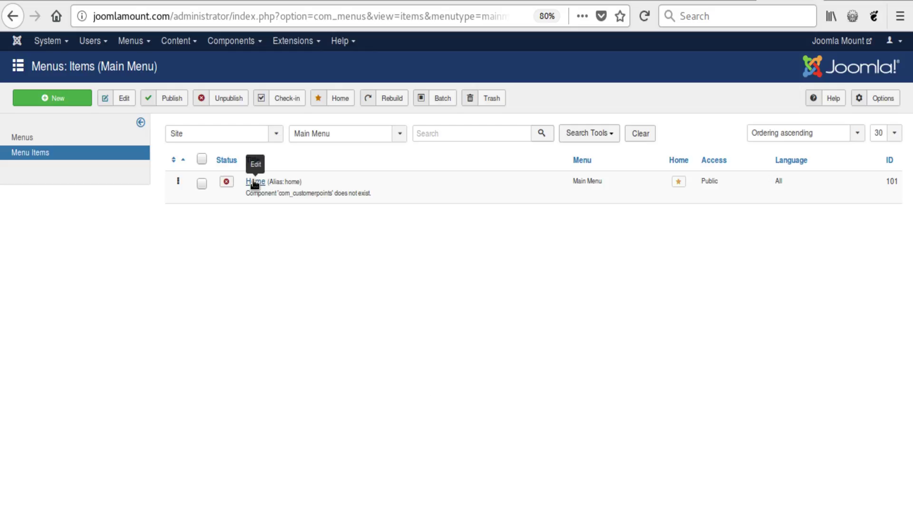
pyautogui.click(255, 182)
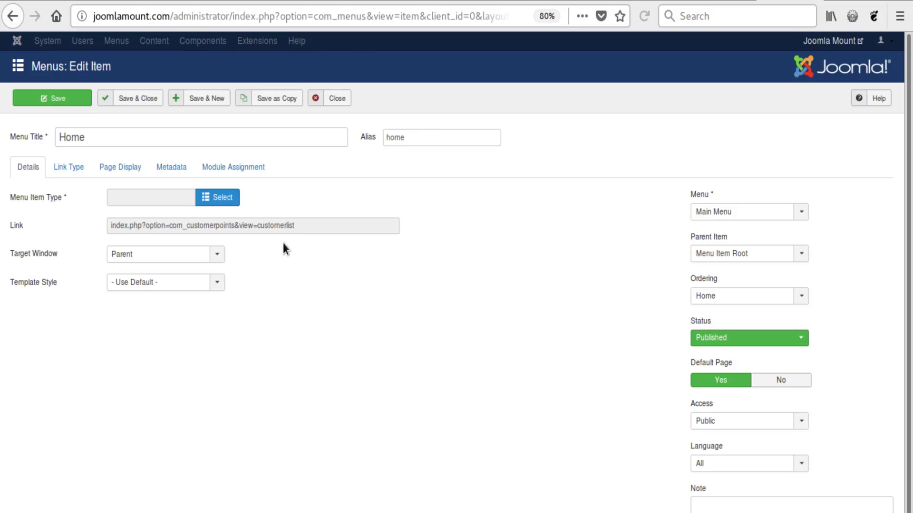
pyautogui.click(211, 197)
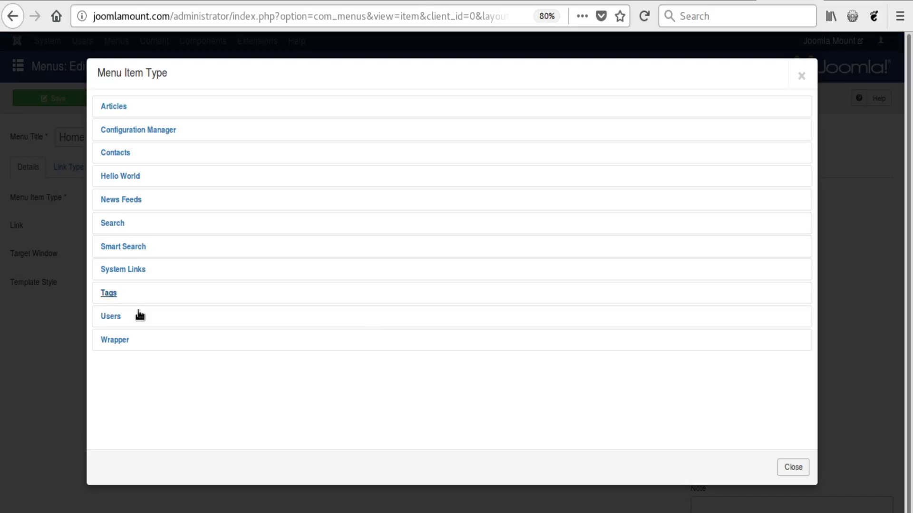
pyautogui.click(136, 176)
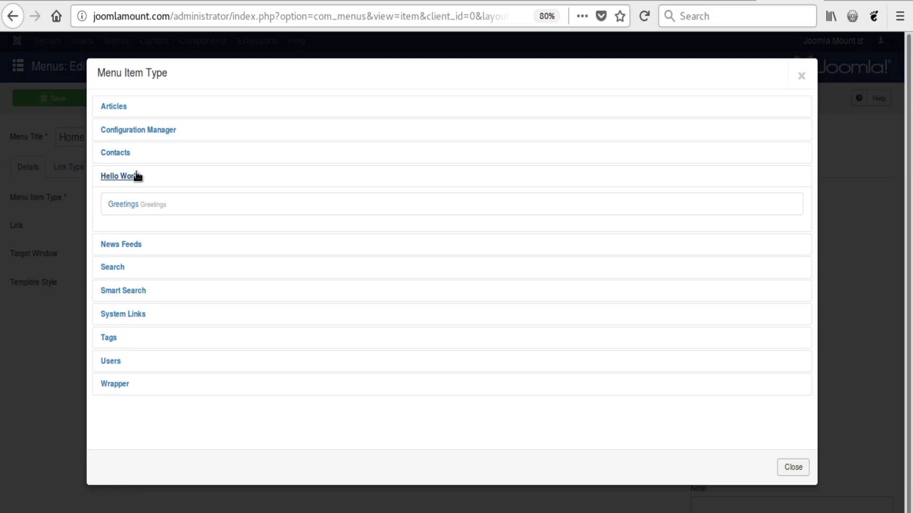
pyautogui.click(122, 204)
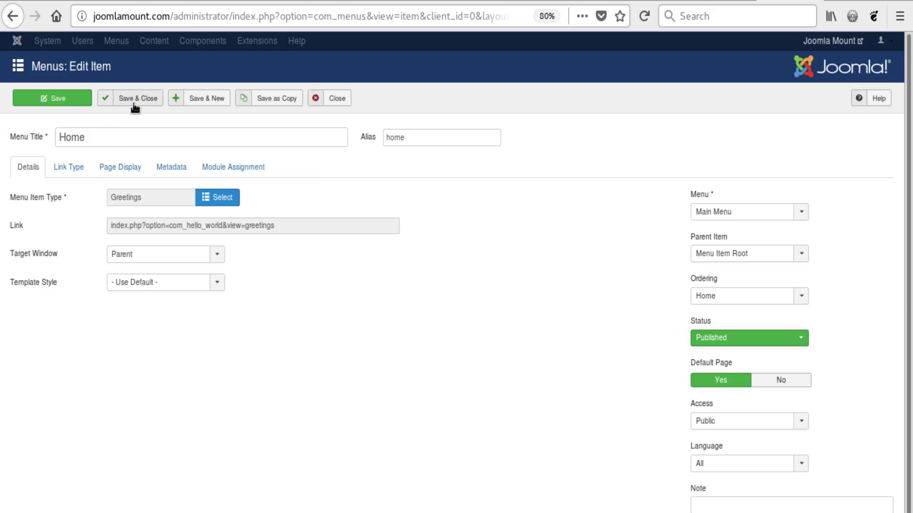
# Review the Home item's Link Type, Page Display and Metadata settings, then Save & Close.
pyautogui.click(74, 170)
pyautogui.click(127, 169)
pyautogui.click(174, 169)
pyautogui.click(20, 172)
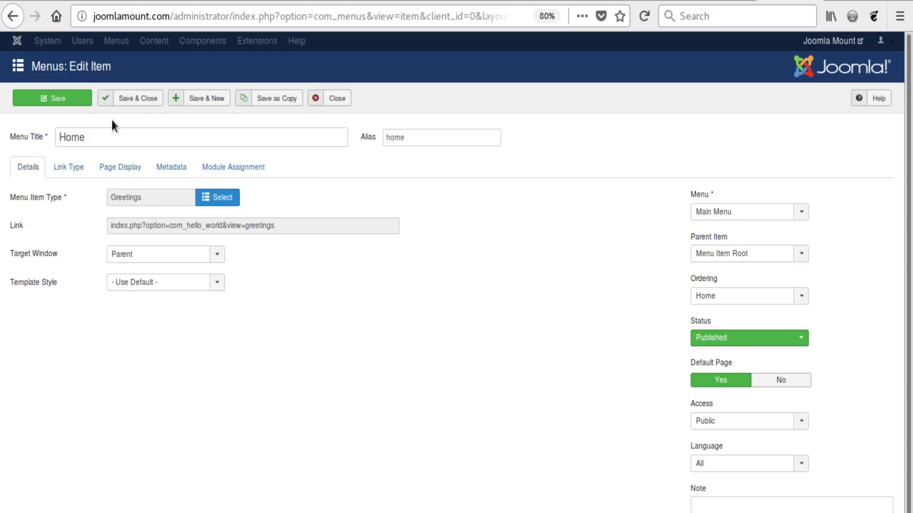
pyautogui.click(132, 97)
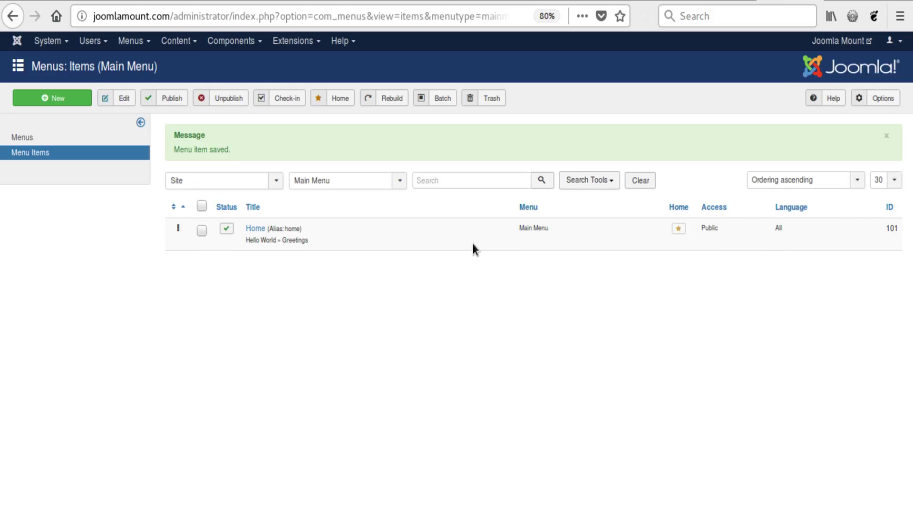
pyautogui.click(839, 43)
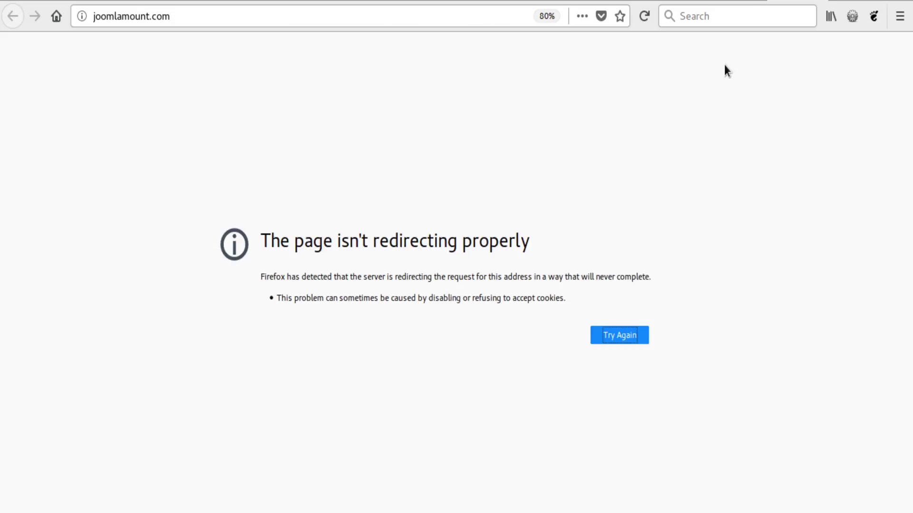
pyautogui.click(744, 2)
# In Hello World Options > Permissions, set Greeting (Site) Access to Allowed.
pyautogui.click(231, 41)
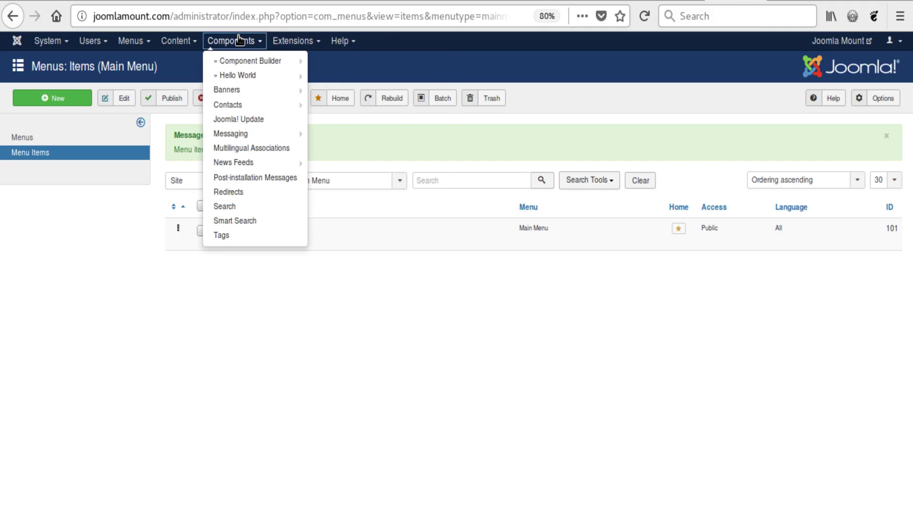
pyautogui.click(234, 75)
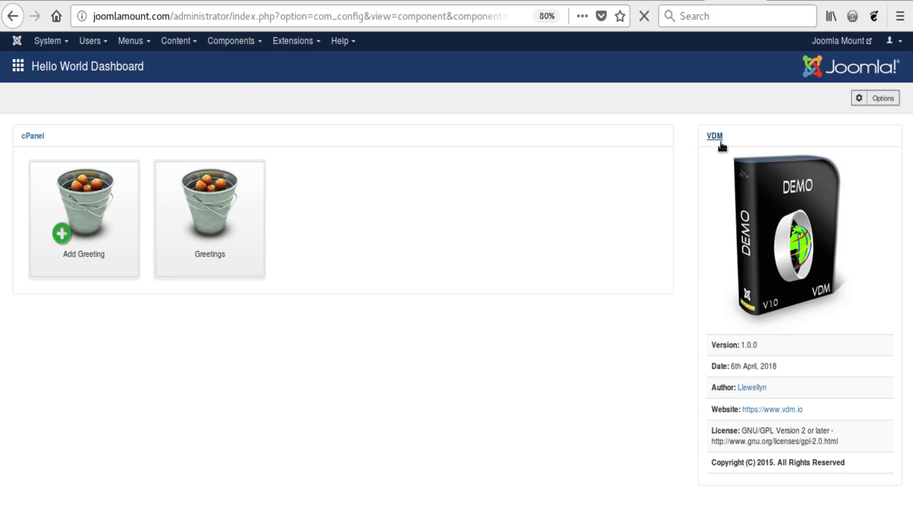
pyautogui.click(286, 137)
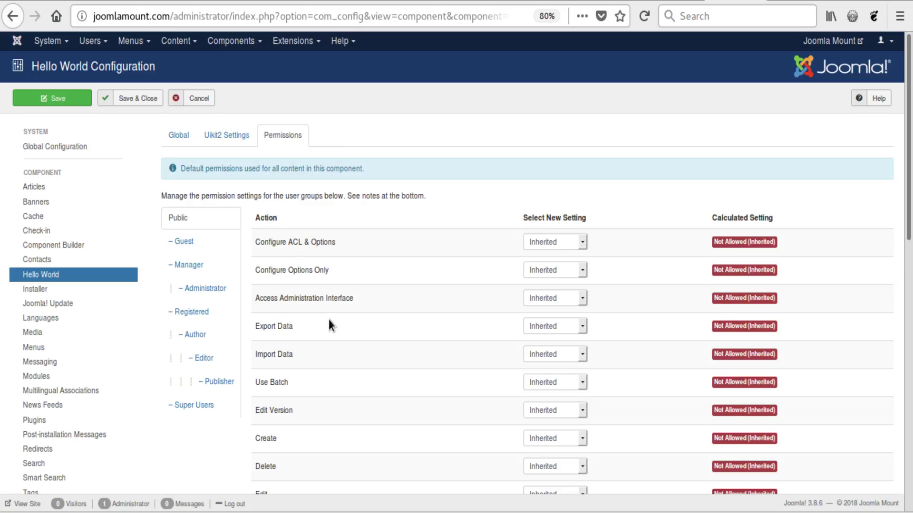
pyautogui.scroll(-8, 329, 323)
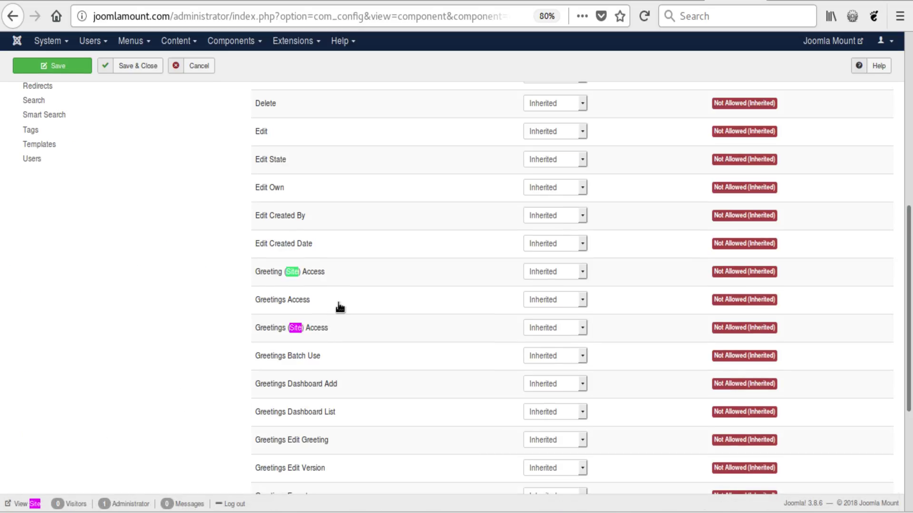
pyautogui.click(550, 271)
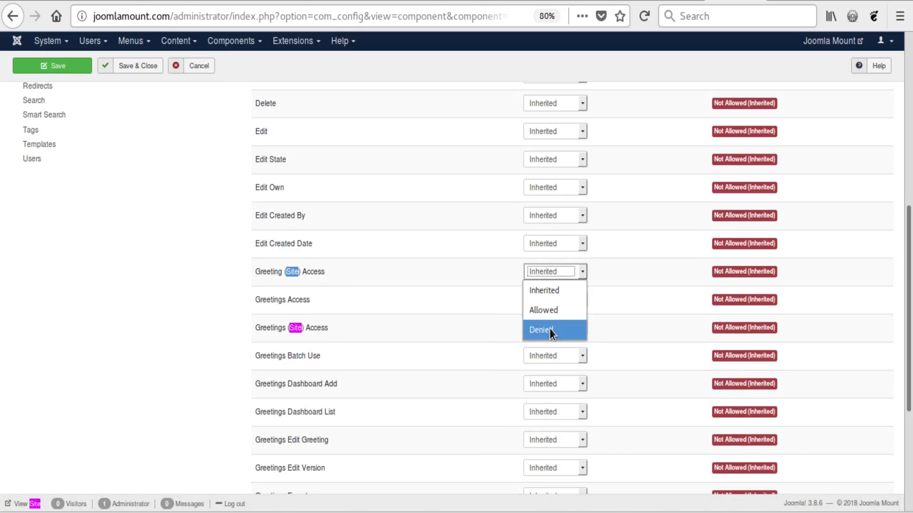
pyautogui.click(550, 312)
# Set Greetings (Site) Access to Allowed as well.
pyautogui.scroll(-12, 515, 356)
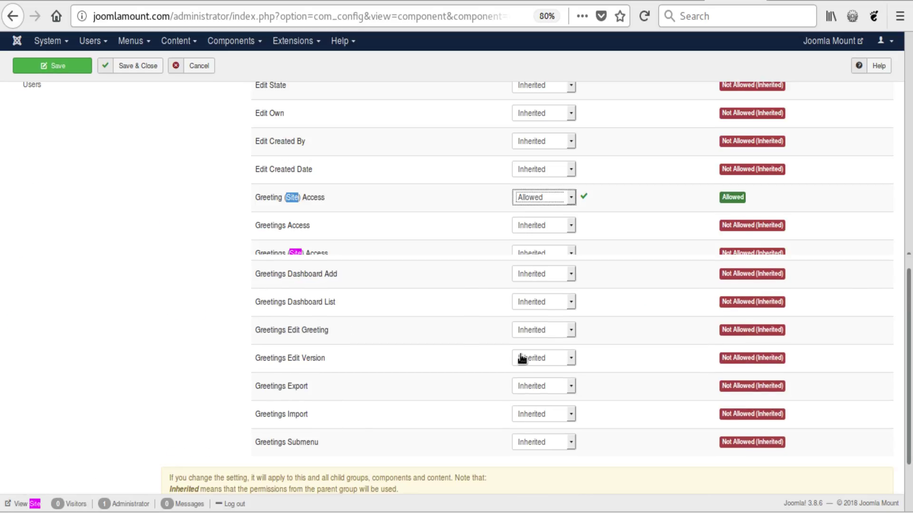
pyautogui.scroll(6, 516, 351)
pyautogui.scroll(1, 517, 355)
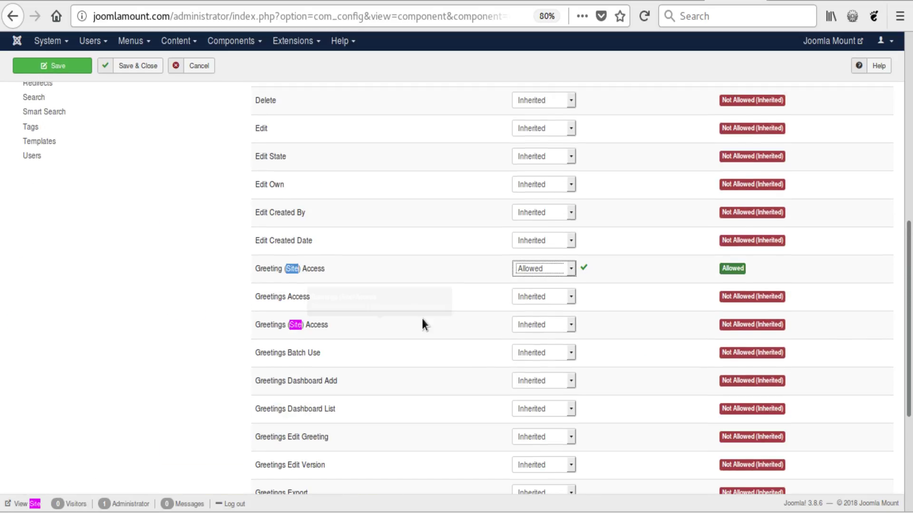
pyautogui.click(545, 333)
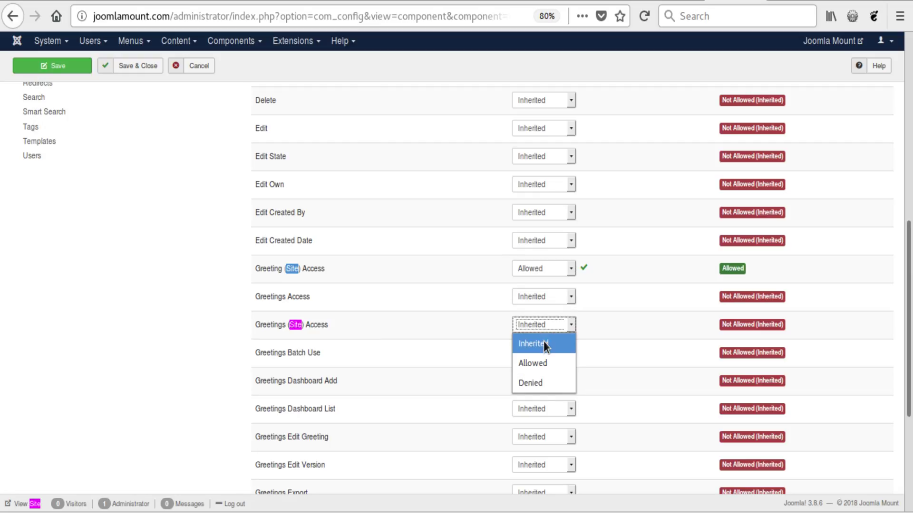
pyautogui.click(538, 363)
pyautogui.scroll(-10, 447, 350)
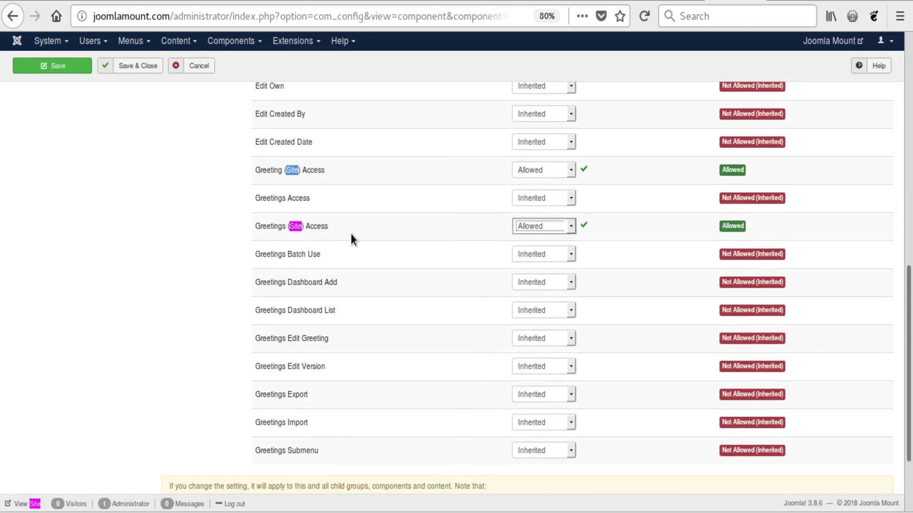
pyautogui.click(133, 67)
# Reload the public home page and open the greeting's own page from its link.
pyautogui.click(642, 17)
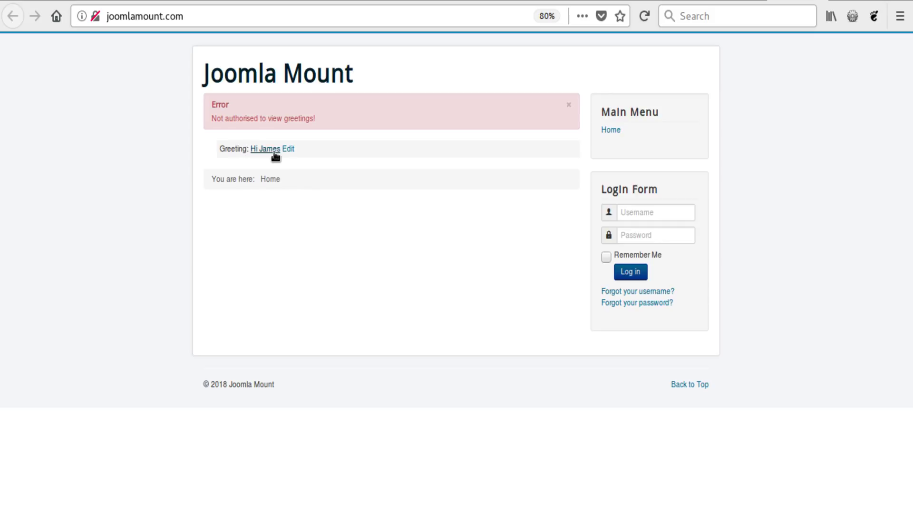
pyautogui.click(274, 150)
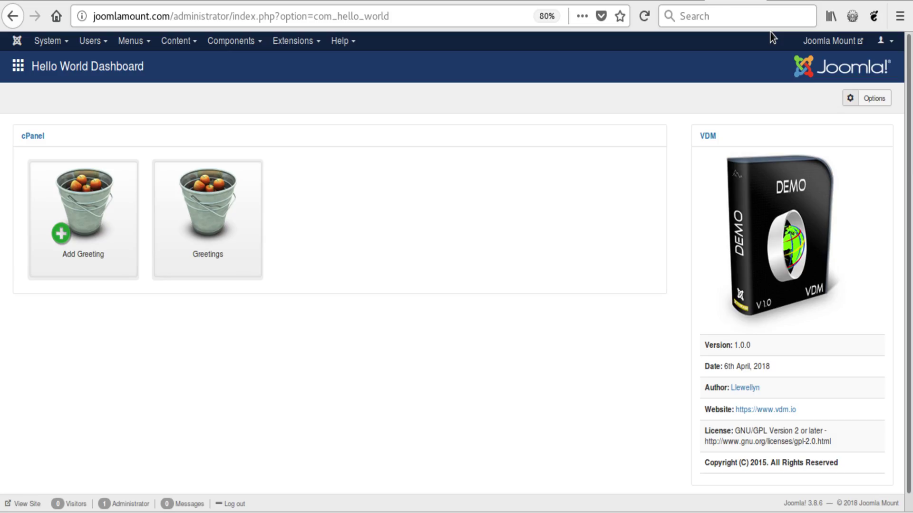
pyautogui.click(870, 98)
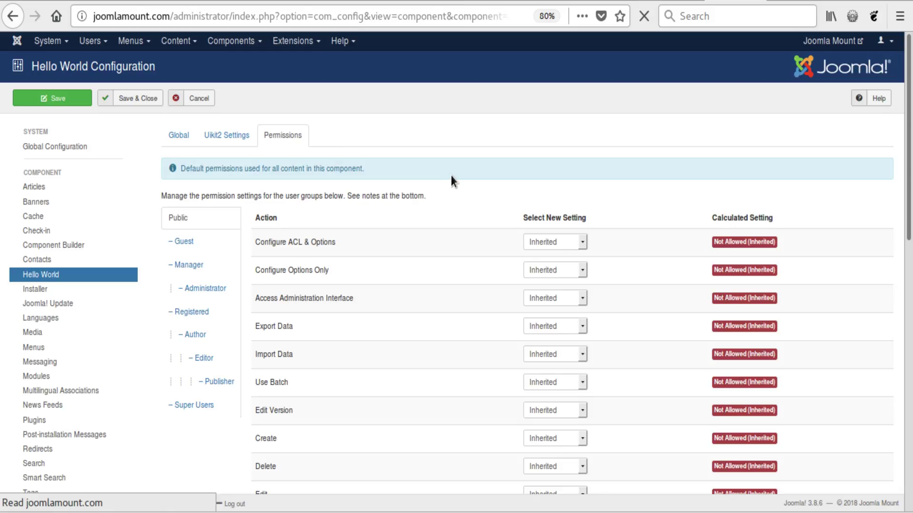
# Cancel the Hello World Options after scrolling through its Permissions tab, making no further changes.
pyautogui.scroll(-5, 407, 309)
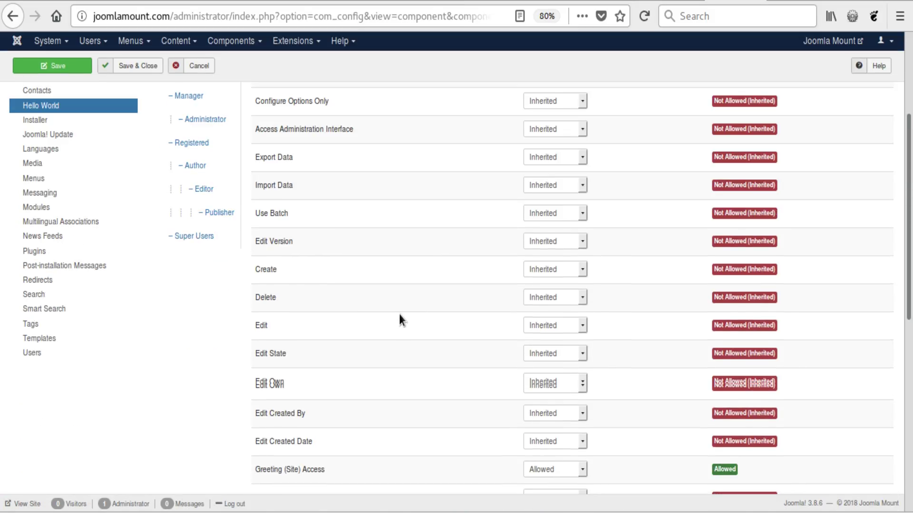
pyautogui.scroll(3, 399, 314)
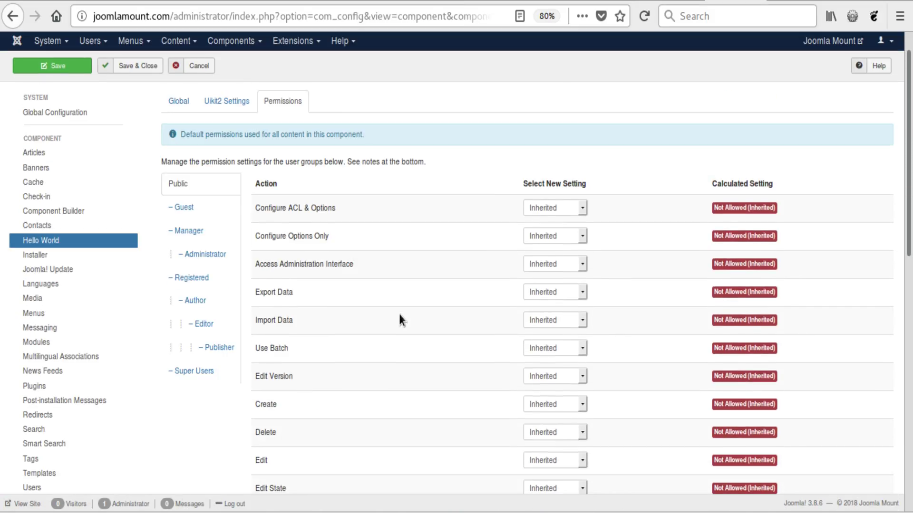
pyautogui.scroll(1, 366, 247)
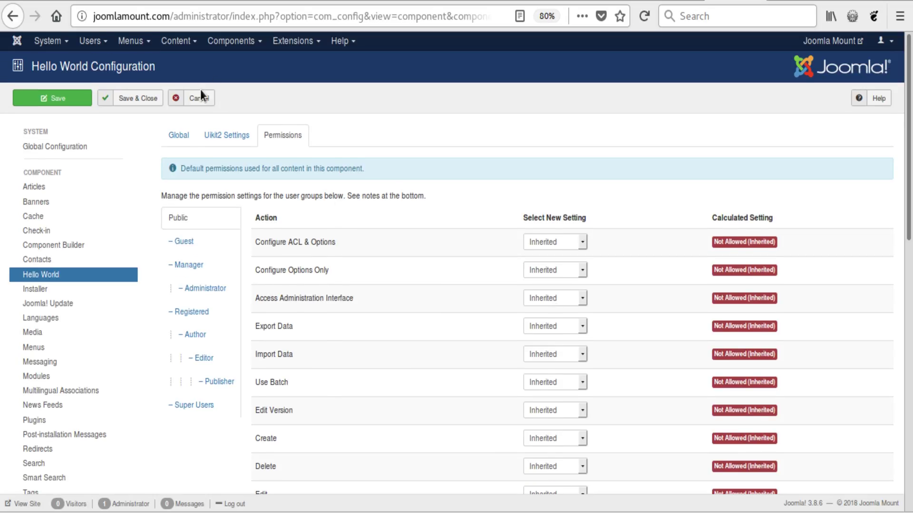
pyautogui.click(199, 98)
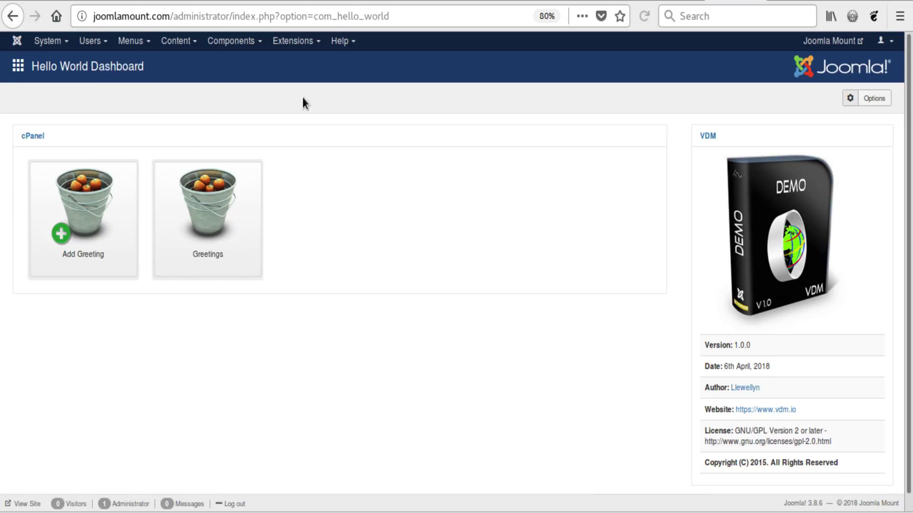
# Open Component Builder's Joomla Components tile, listing Demo and Hello World.
pyautogui.click(243, 42)
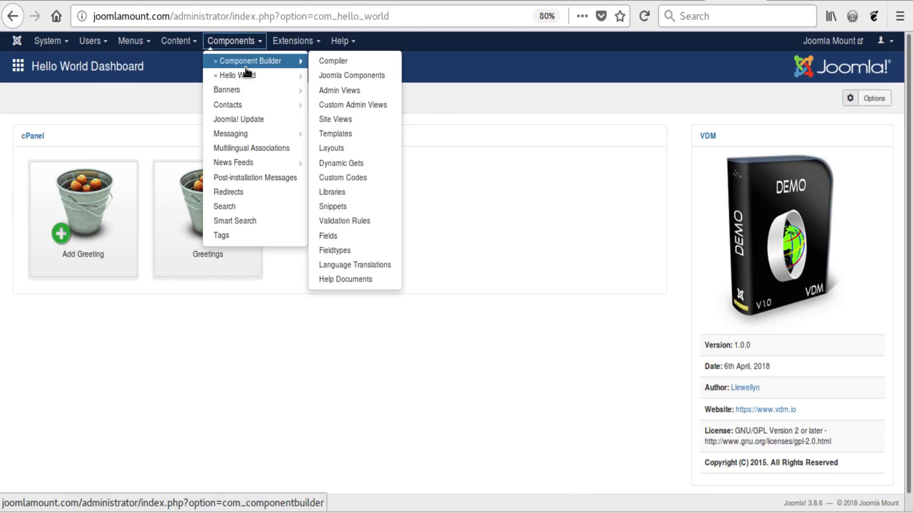
pyautogui.moveTo(243, 80)
pyautogui.click(249, 61)
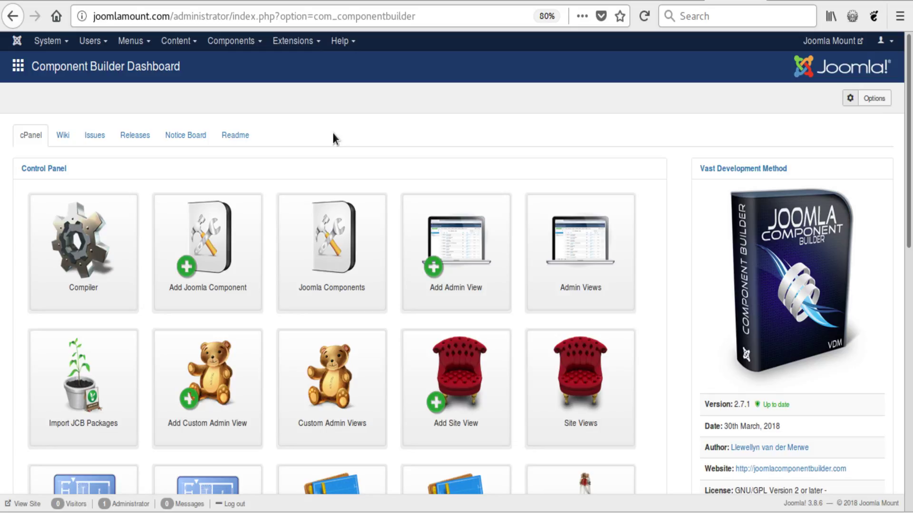
pyautogui.click(303, 220)
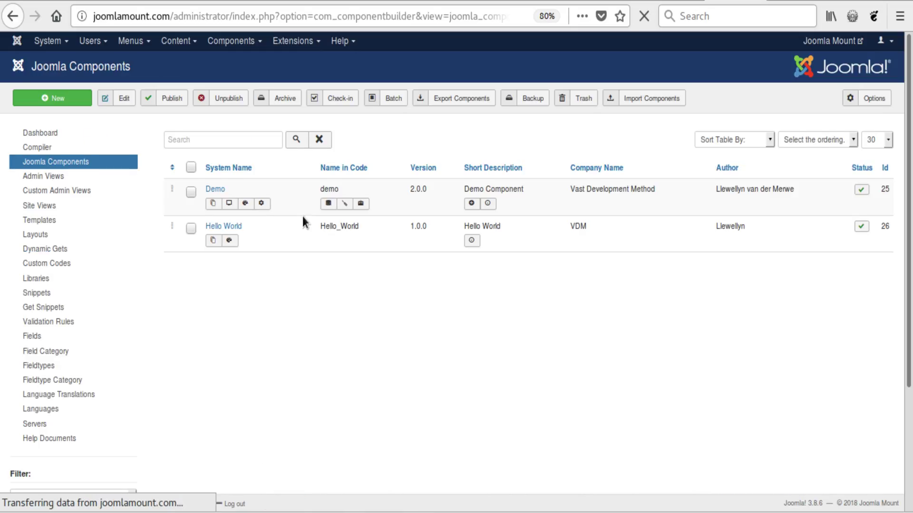